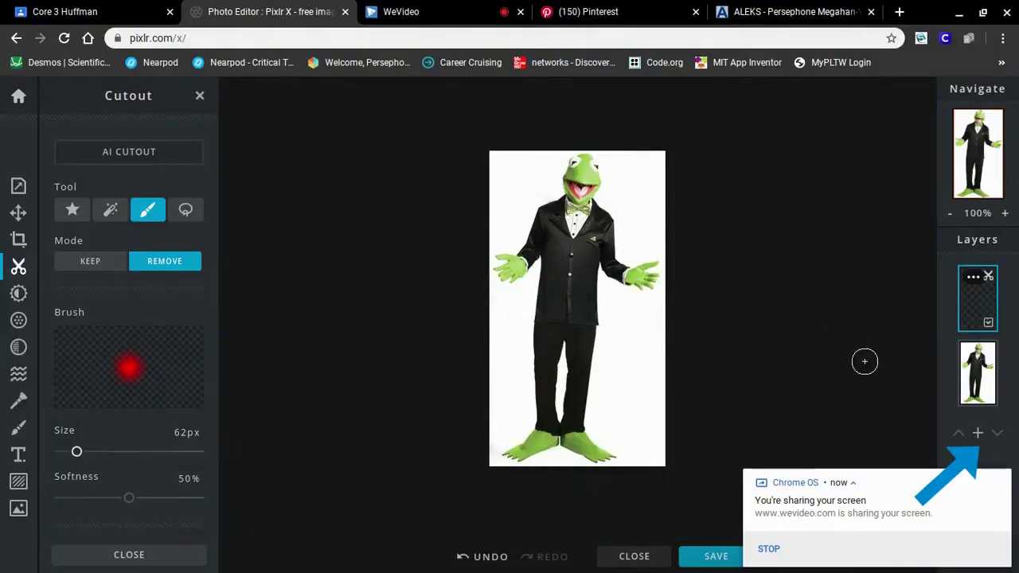
Add an image layer, dismiss the screen-sharing notice, and pick the glitter JPEG from Recent files.
left_click(978, 432)
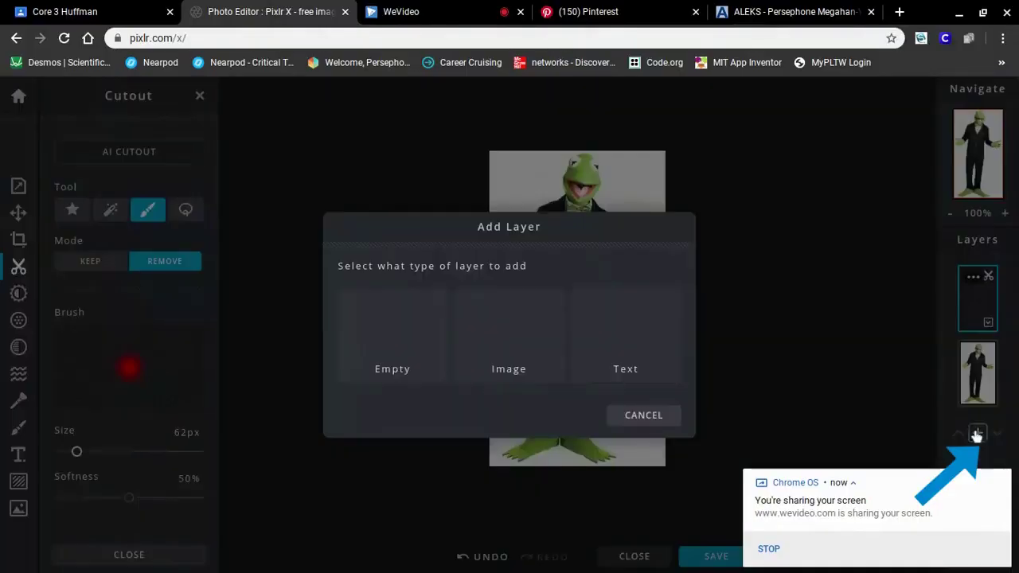
left_click(1002, 480)
left_click(509, 343)
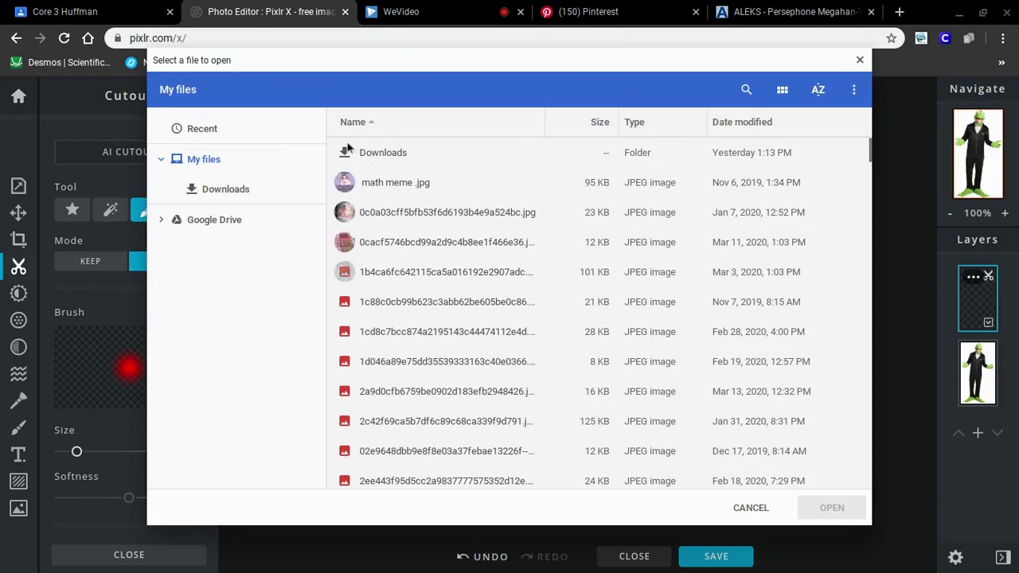
left_click(202, 129)
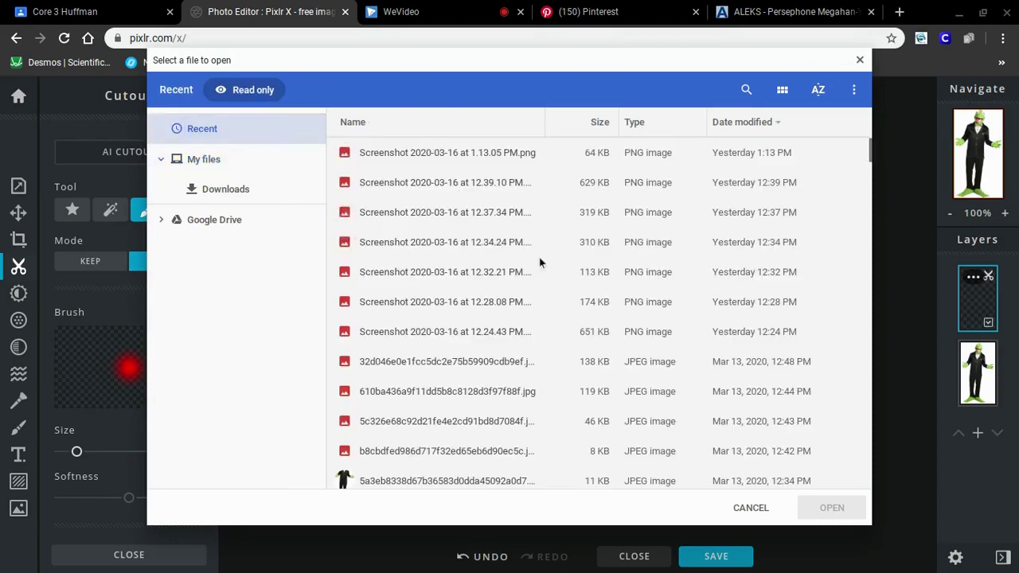
scroll(457, 188, "down", 2)
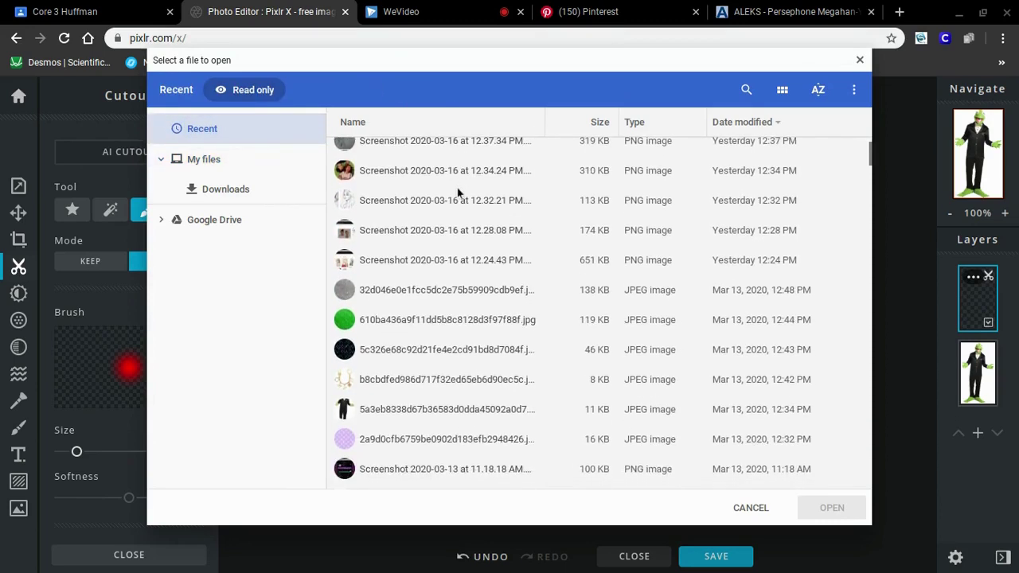
scroll(457, 188, "down", 2)
scroll(457, 239, "down", 1)
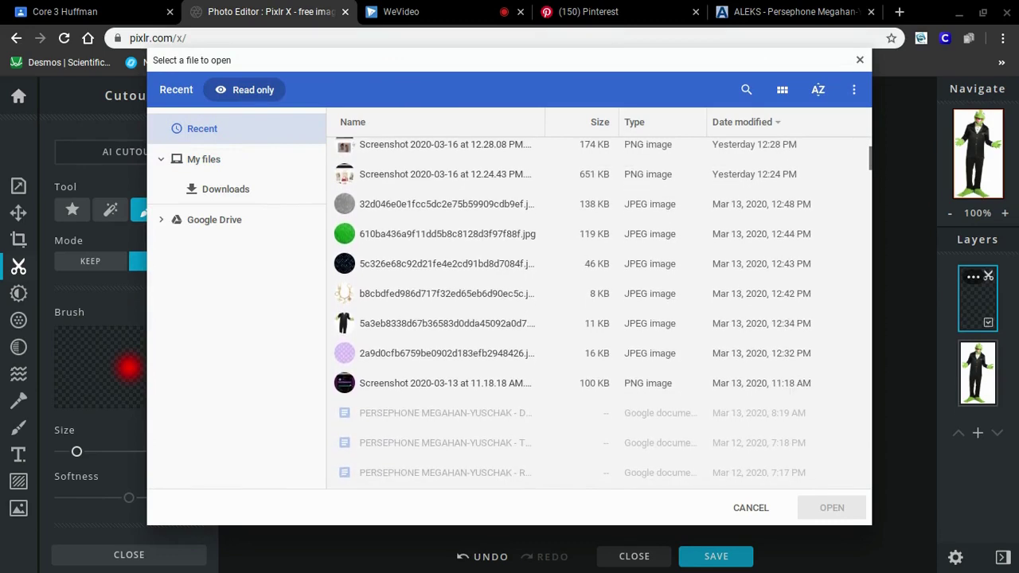
scroll(457, 239, "down", 1)
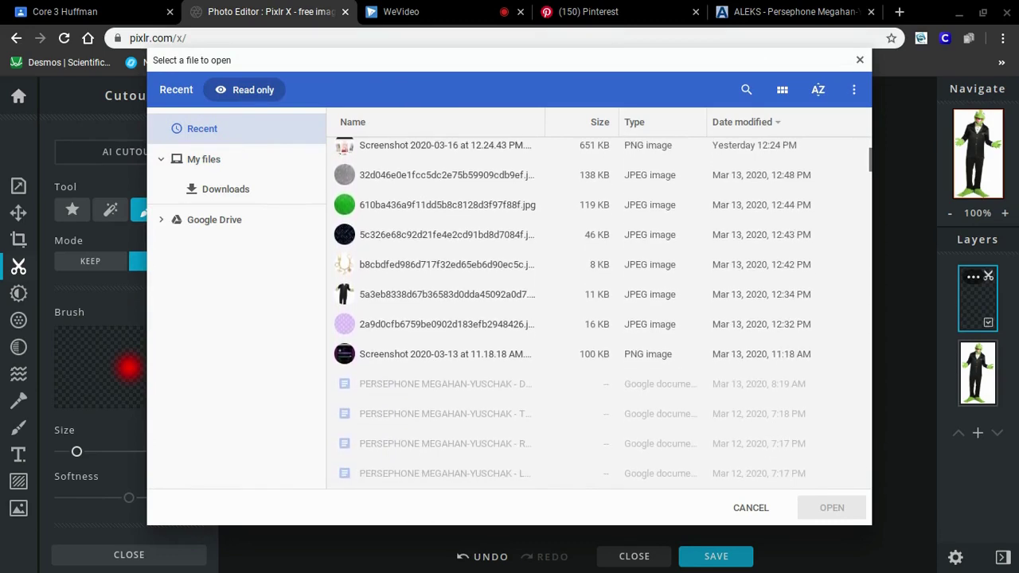
left_click(454, 175)
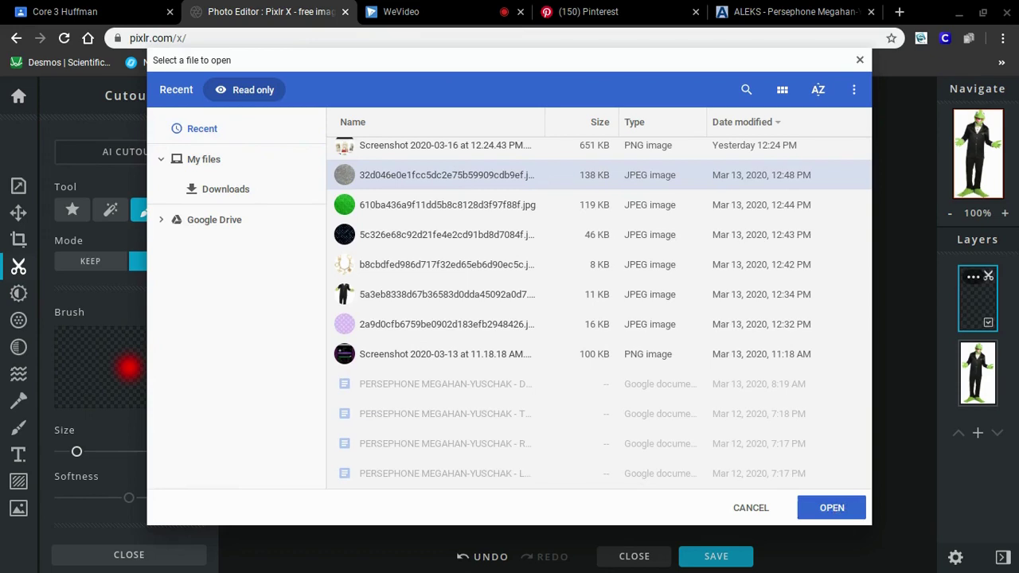
Place the glitter image as the top layer at 60 transparency, then select the Cutout tool.
left_click(831, 508)
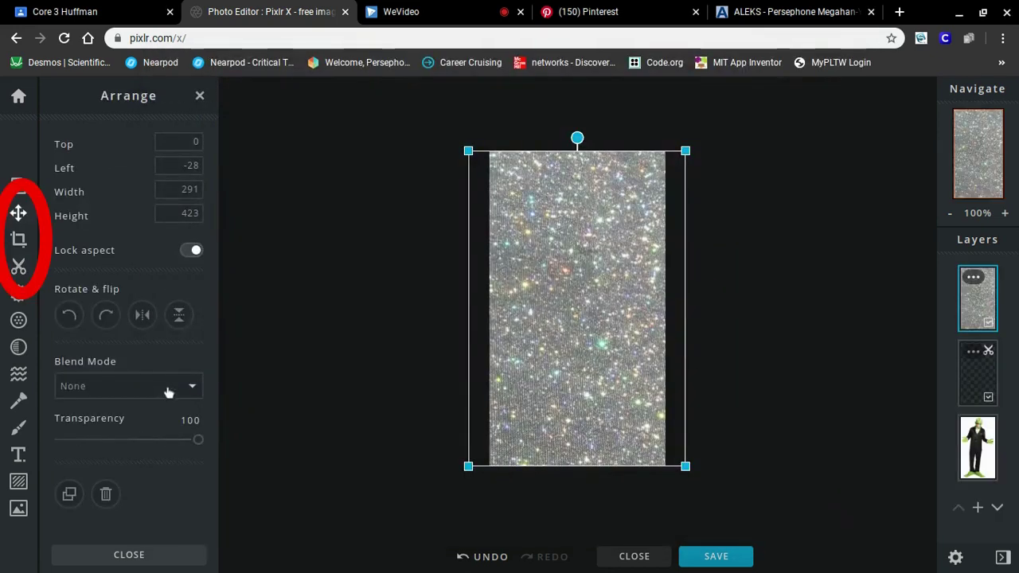
left_click_drag(198, 439, 141, 441)
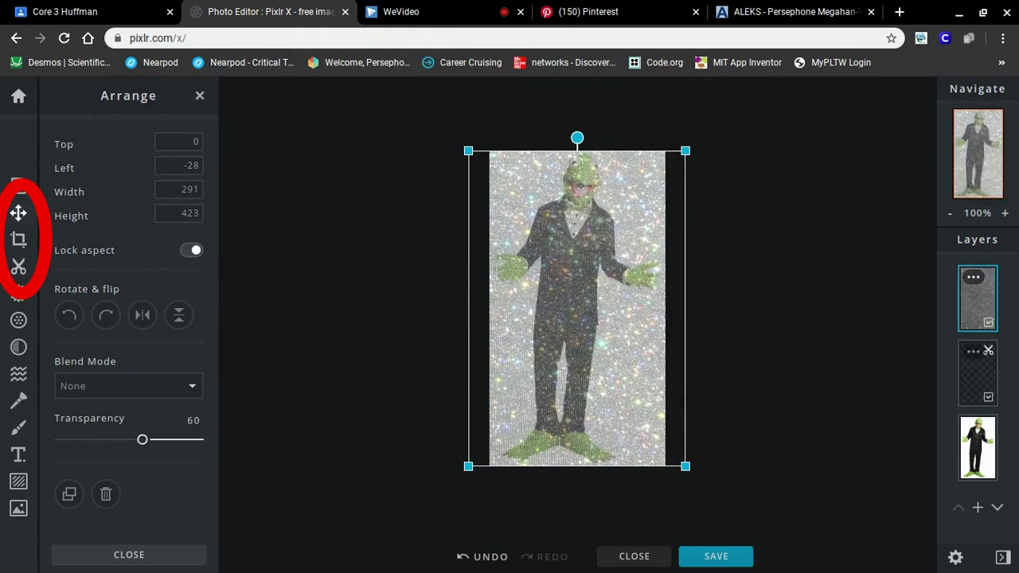
left_click(18, 267)
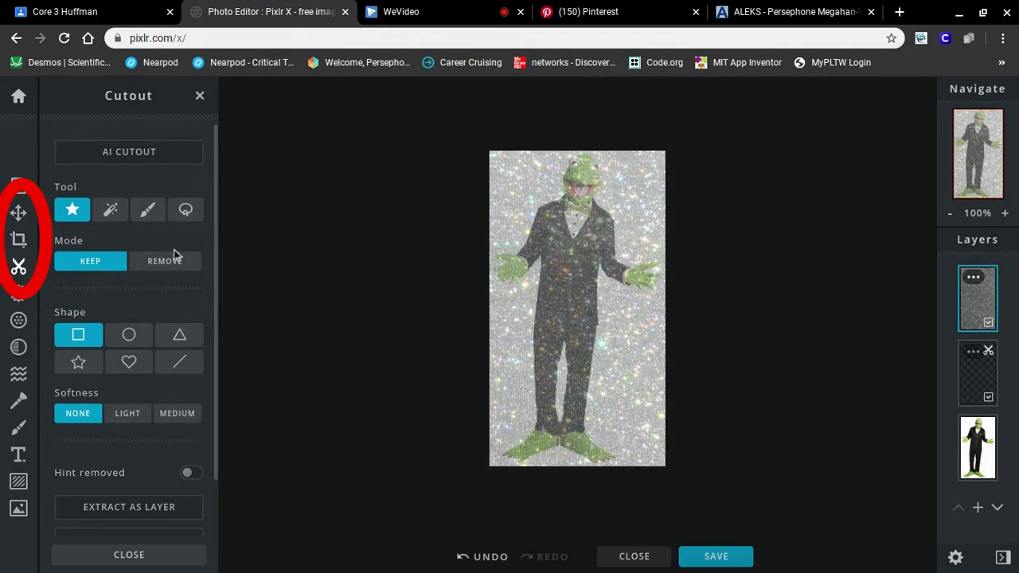
Try Keep/Remove cutouts and a freehand outline stroke on the glitter, undoing each attempt.
left_click(163, 262)
left_click(117, 261)
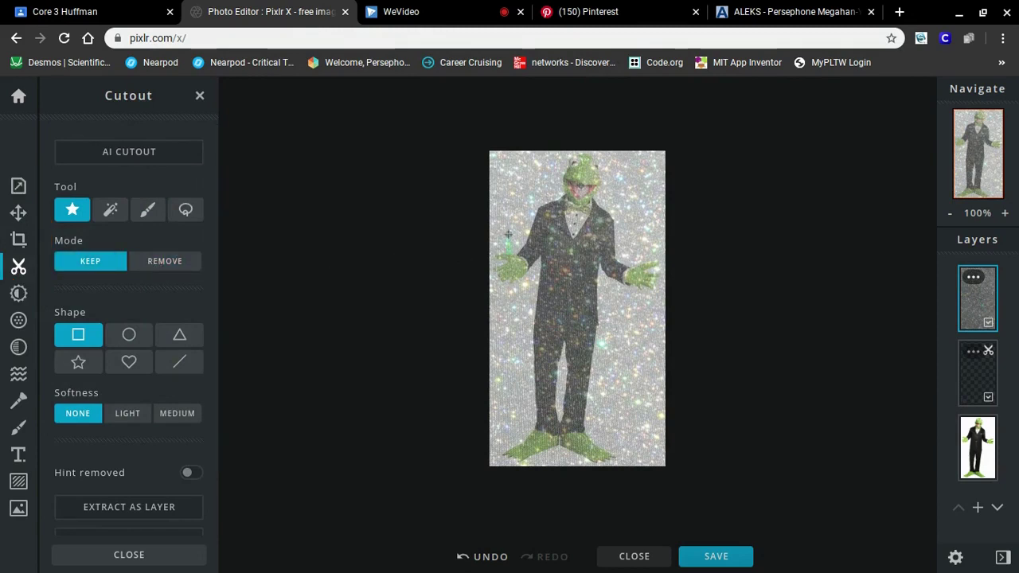
left_click(508, 233)
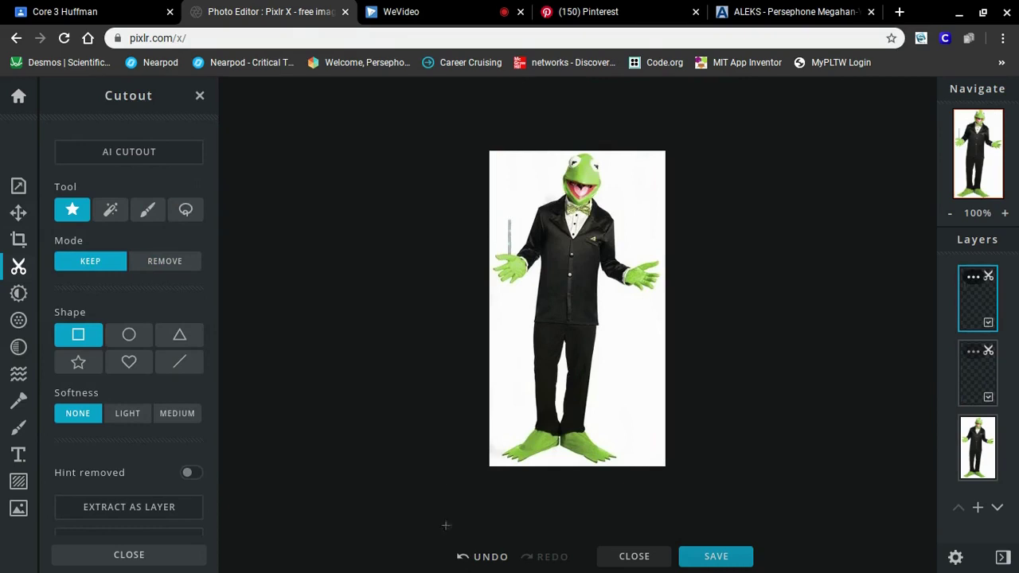
left_click(481, 557)
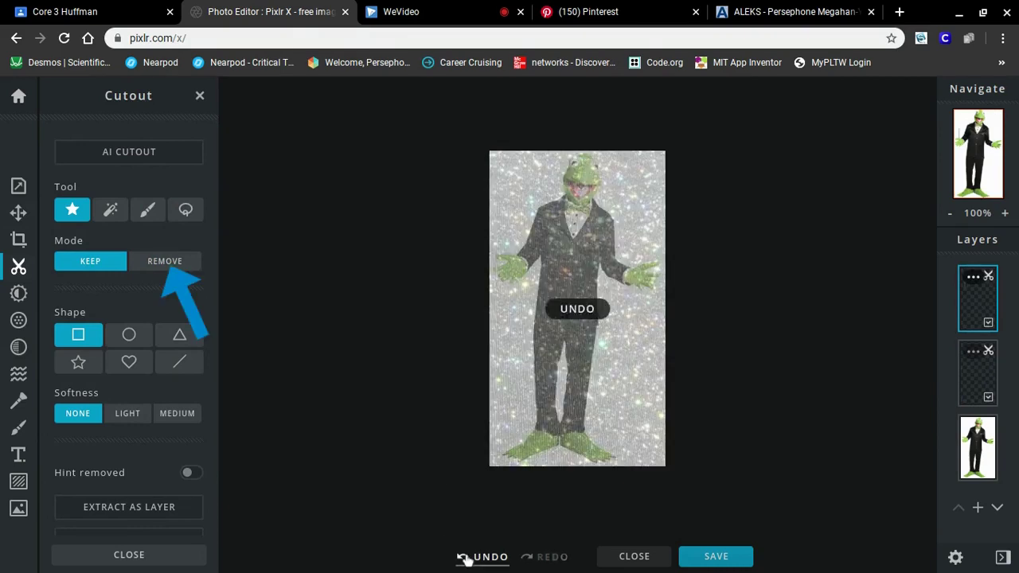
left_click(146, 208)
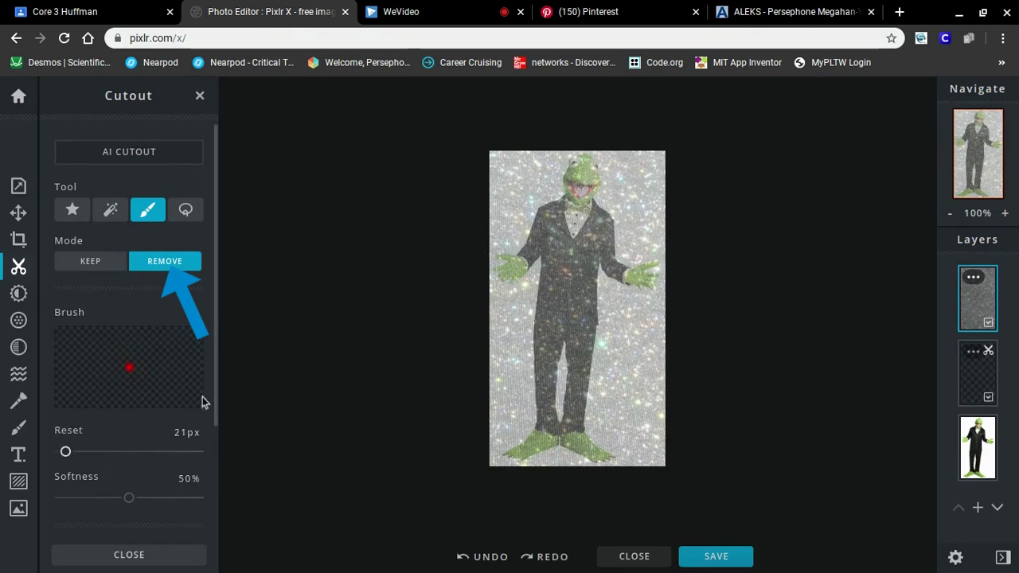
mouse_move(525, 231)
left_mouse_down()
mouse_move(653, 271)
mouse_move(596, 374)
mouse_move(523, 436)
mouse_move(509, 239)
mouse_move(599, 165)
left_mouse_up()
left_click(491, 557)
Keep glitter along Kermit's right side, then refine between his legs with a smaller brush.
left_click(90, 261)
mouse_move(644, 261)
left_mouse_down()
mouse_move(653, 286)
mouse_move(550, 450)
left_mouse_up()
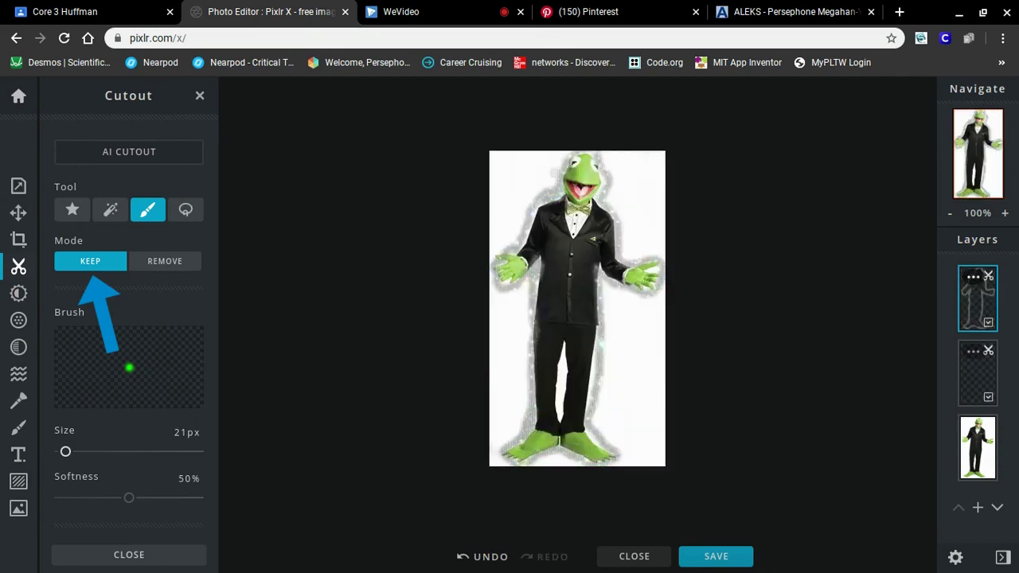
key("ctrl+z")
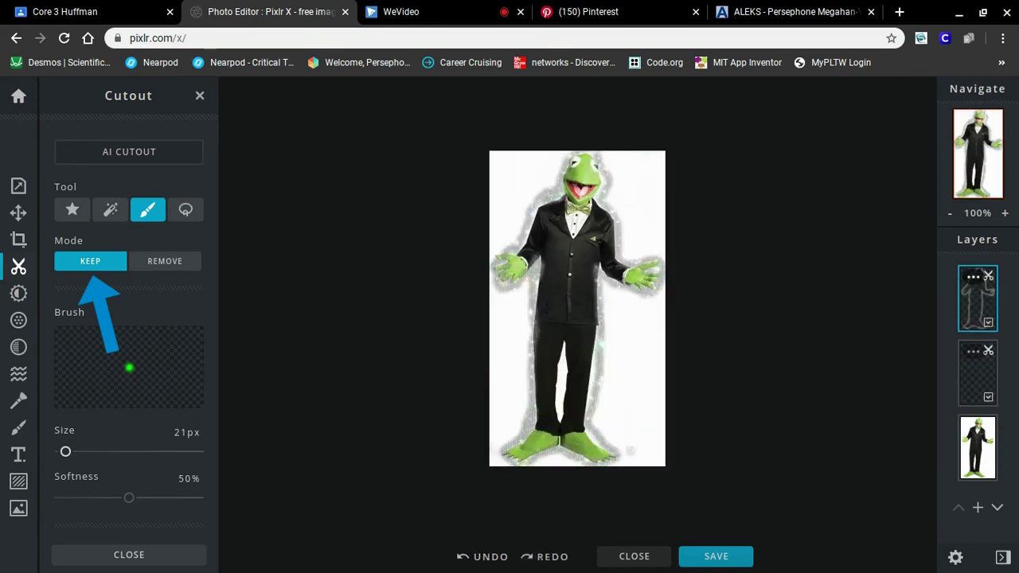
left_click(589, 374)
left_click_drag(65, 452, 63, 451)
key("ctrl+z")
mouse_move(561, 344)
left_mouse_down()
mouse_move(561, 392)
mouse_move(569, 390)
left_mouse_up()
left_click(164, 261)
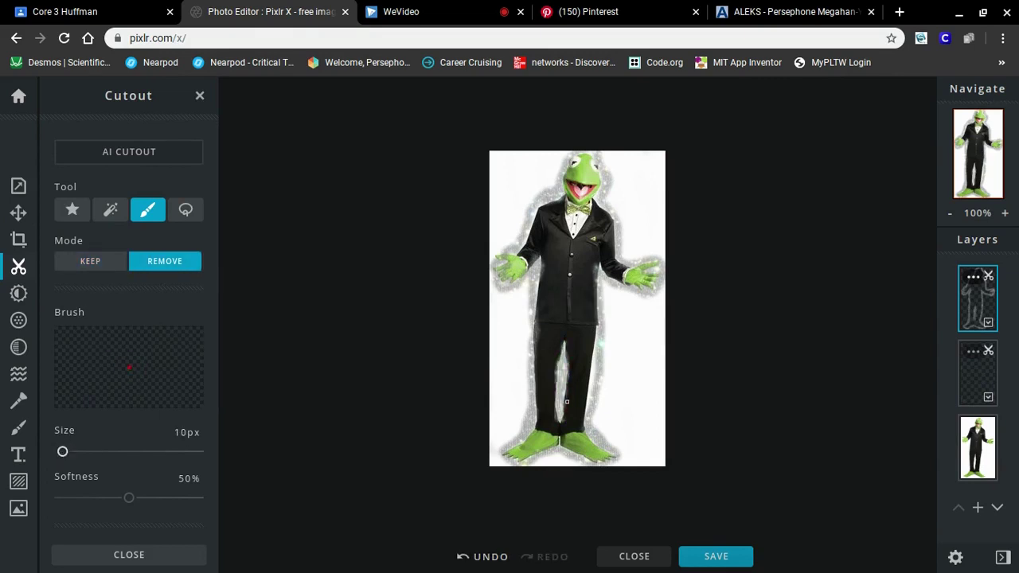
key("shift")
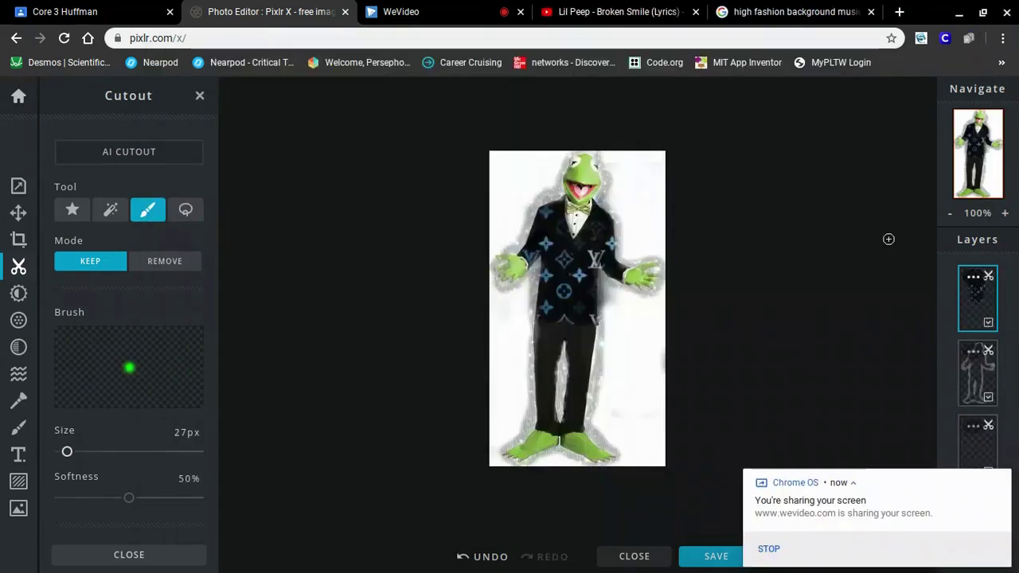
scroll(888, 239, "down", 3)
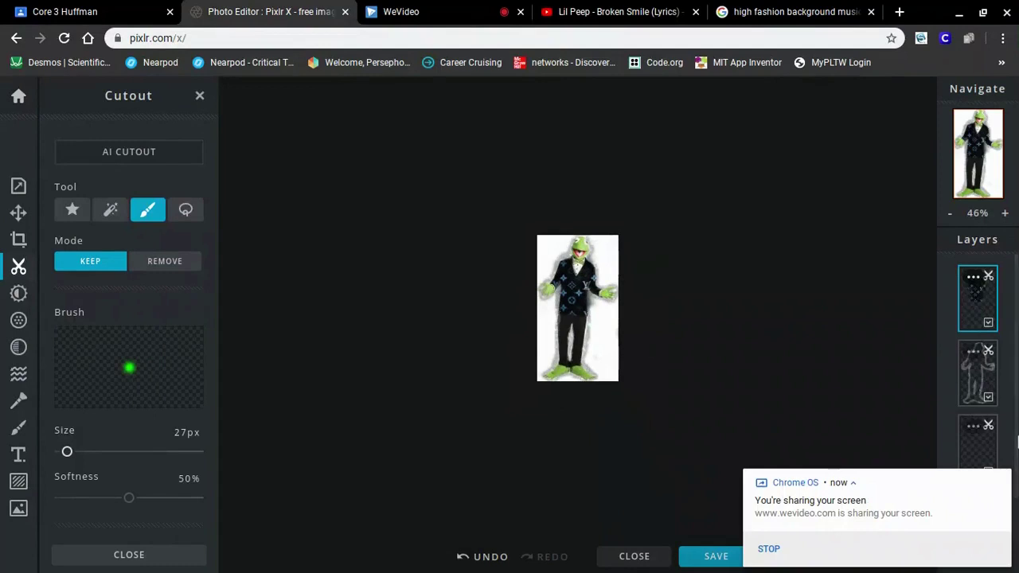
Zoom out to 46%, clear the screen-sharing notice and start adding a new layer.
left_click(1001, 482)
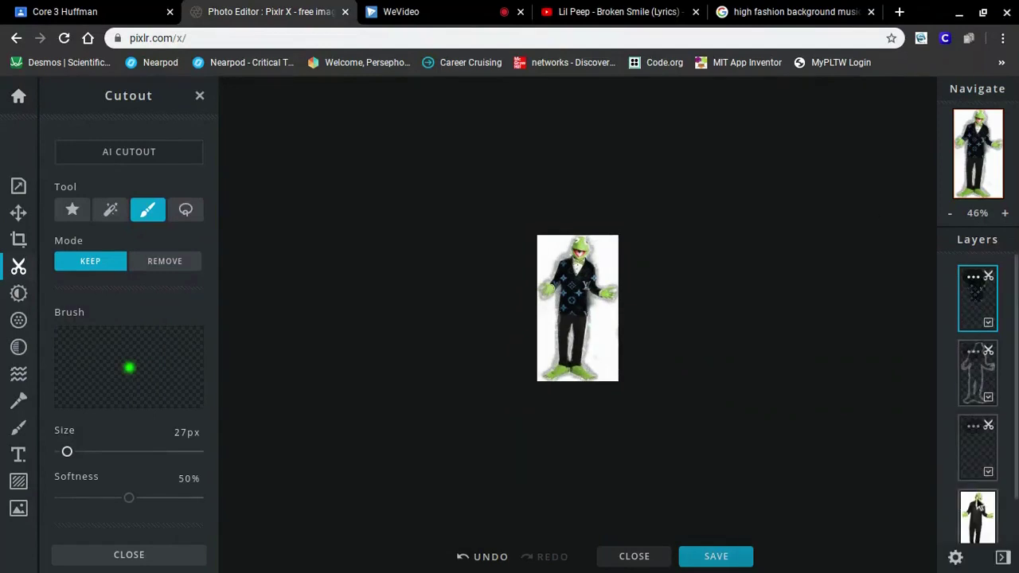
scroll(975, 477, "down", 2)
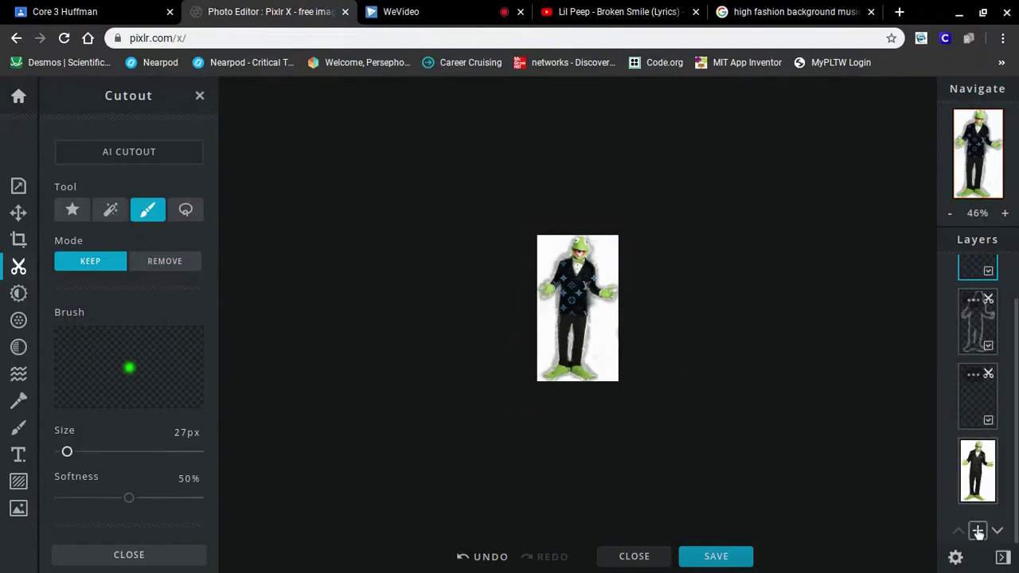
left_click(977, 530)
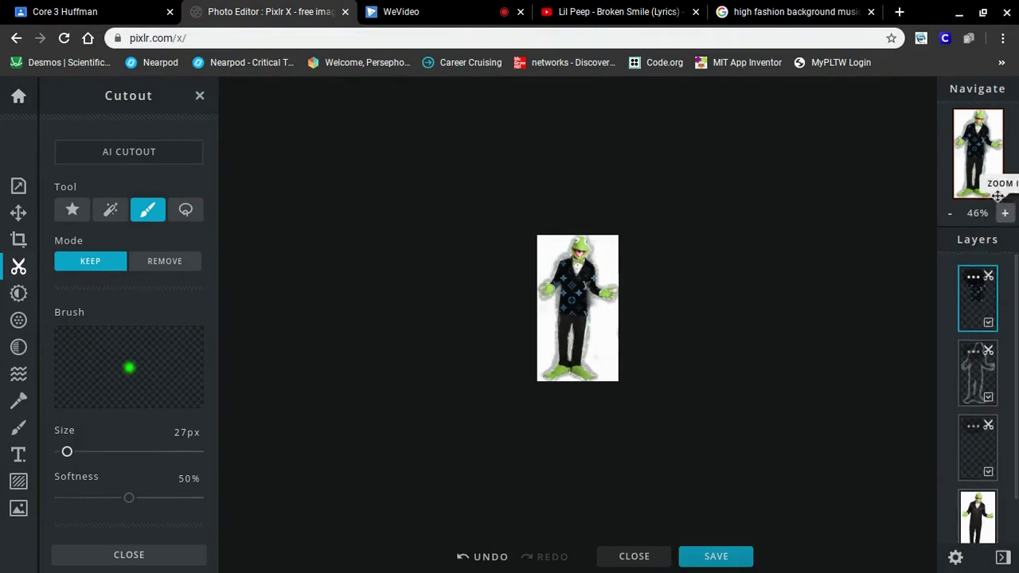
scroll(978, 318, "down", 2)
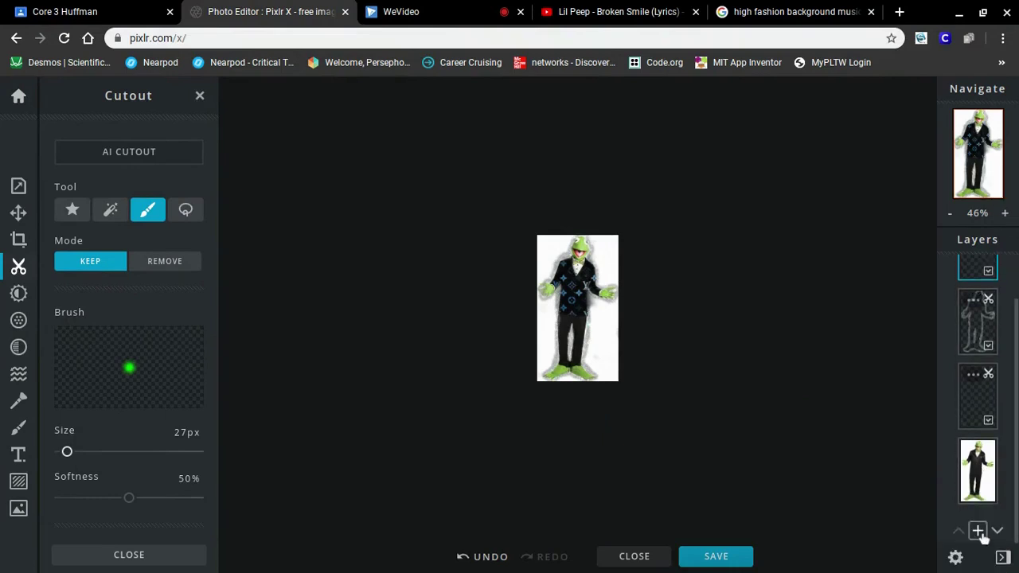
scroll(968, 315, "up", 2)
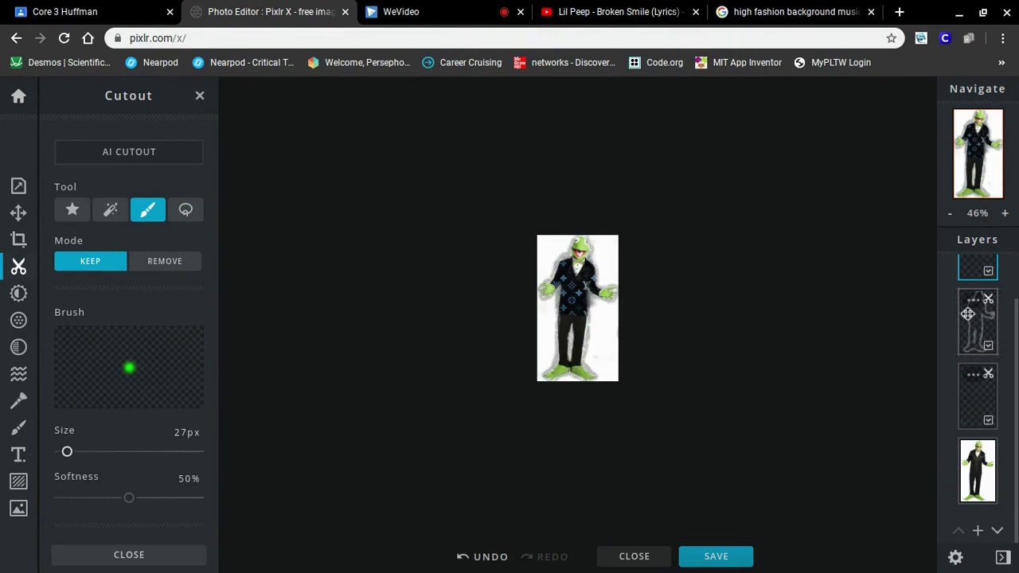
scroll(973, 446, "down", 2)
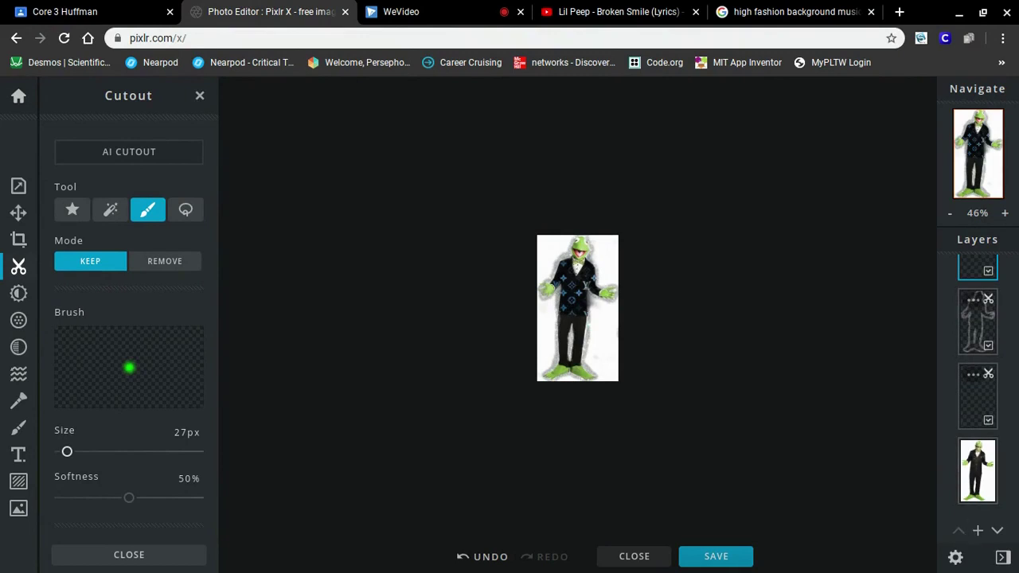
Browse recent image files for a new image layer, then cancel without choosing one.
left_click(977, 530)
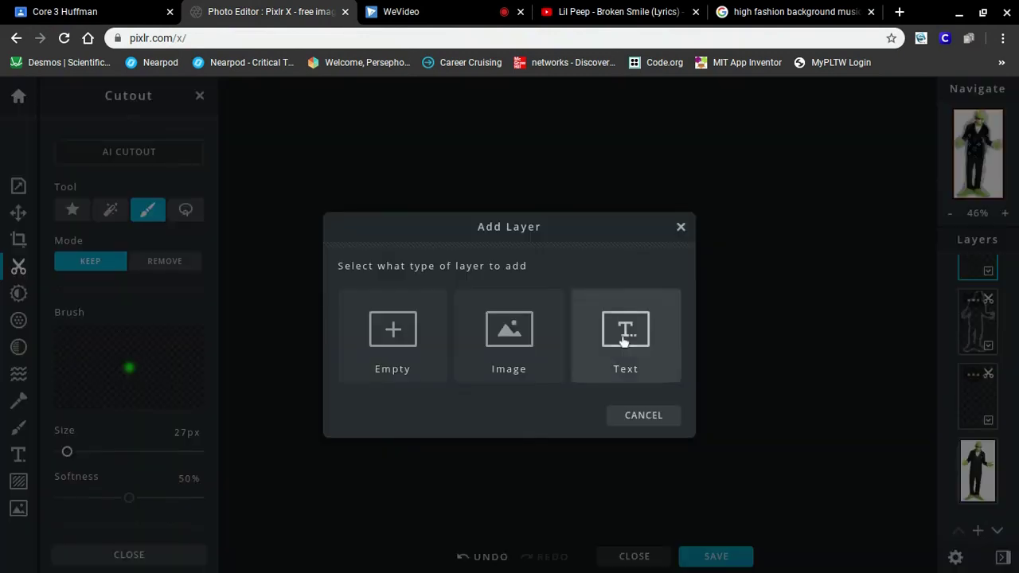
left_click(503, 340)
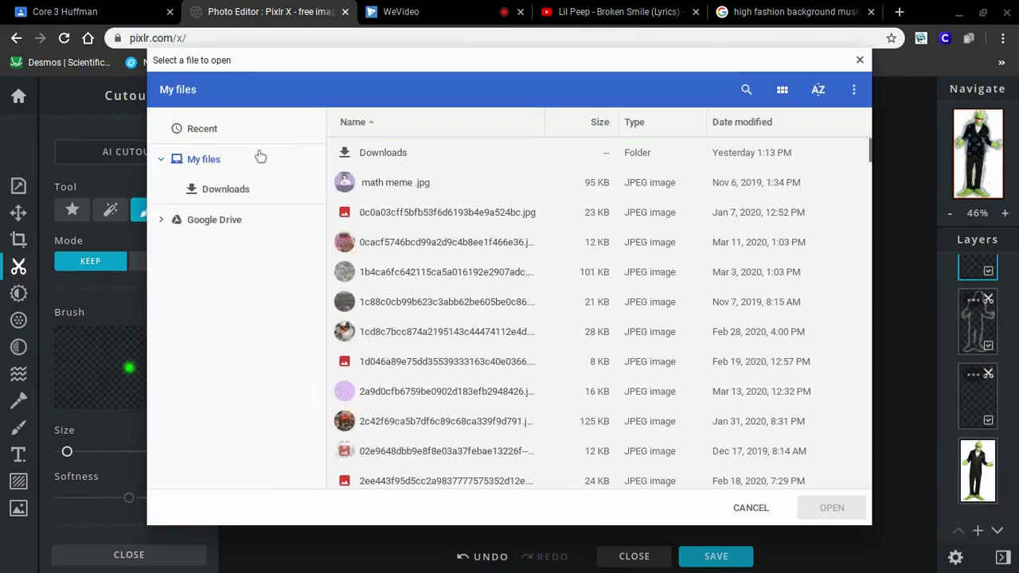
left_click(201, 128)
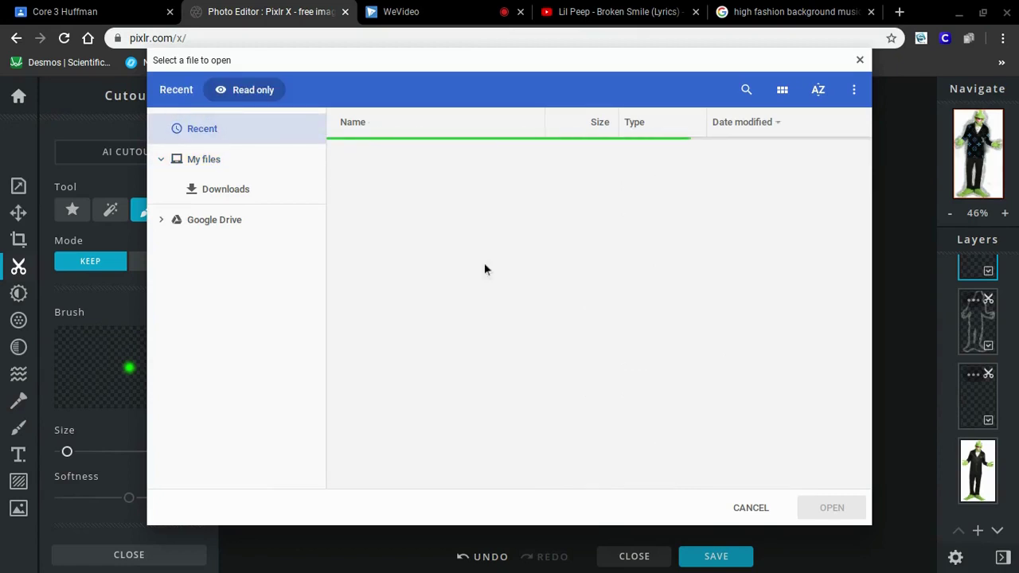
scroll(484, 263, "down", 3)
scroll(484, 263, "down", 3)
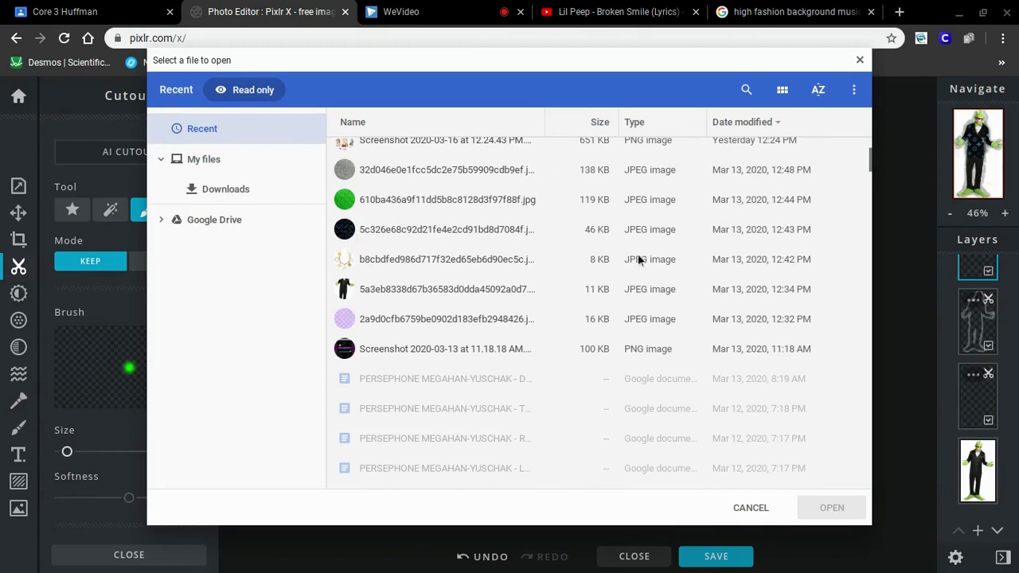
left_click(751, 508)
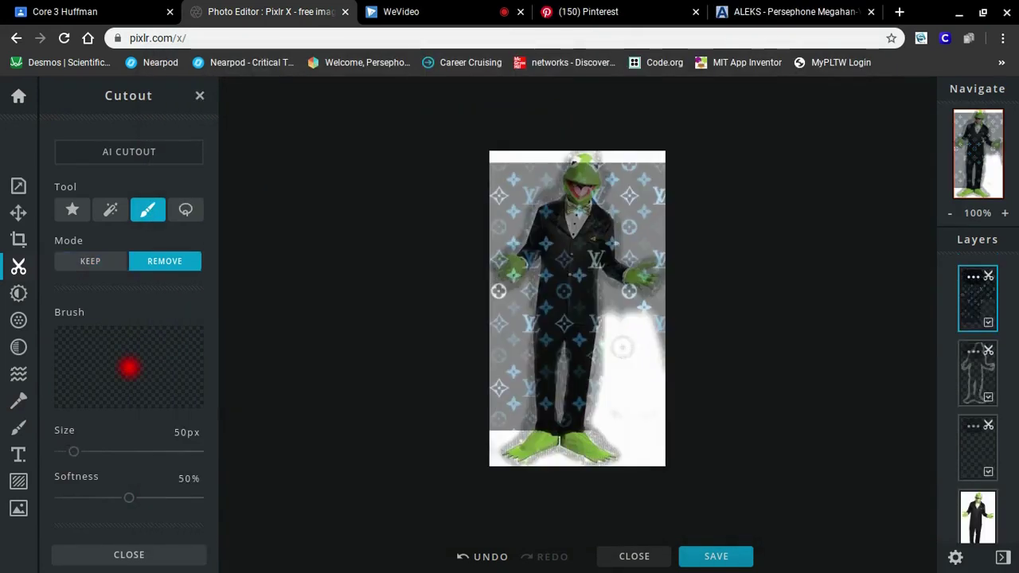
Erase the pattern around Kermit's outline, face and neck, and set its transparency to 45.
mouse_move(636, 310)
left_mouse_down()
mouse_move(636, 175)
mouse_move(509, 239)
mouse_move(517, 429)
mouse_move(557, 414)
left_mouse_up()
key("v")
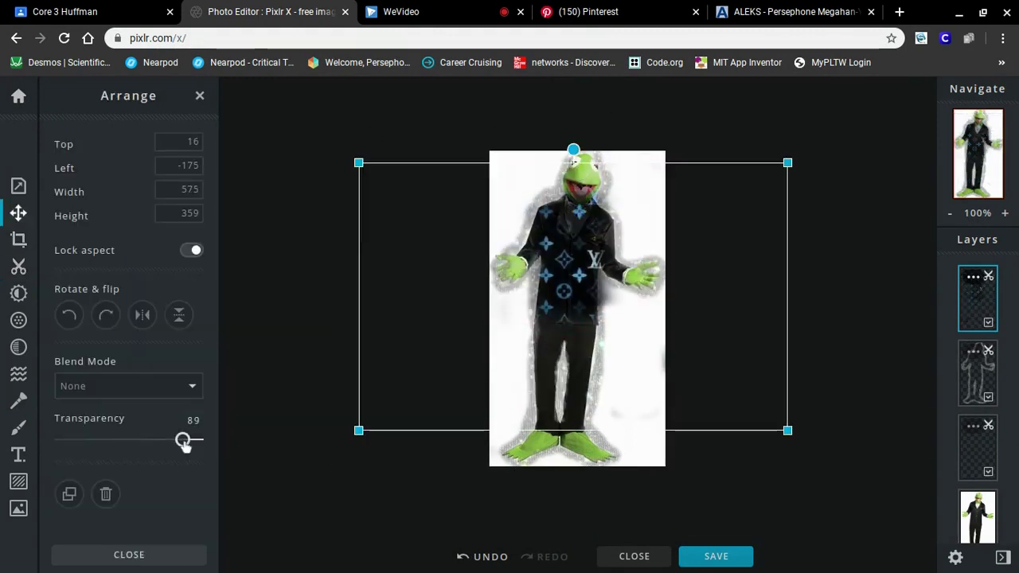
left_click_drag(203, 439, 159, 440)
key("c")
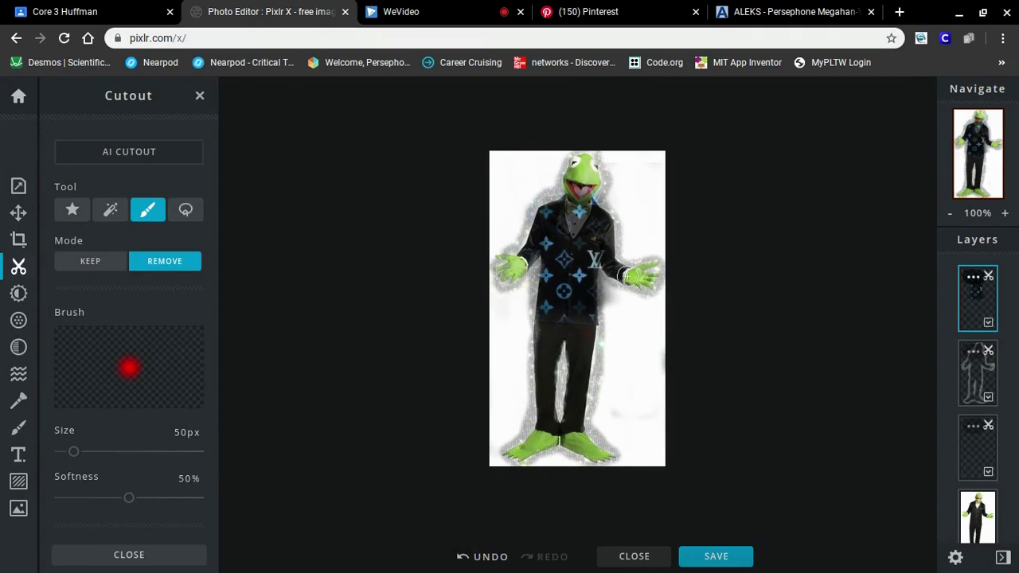
left_click_drag(577, 235, 580, 188)
left_click_drag(63, 451, 70, 451)
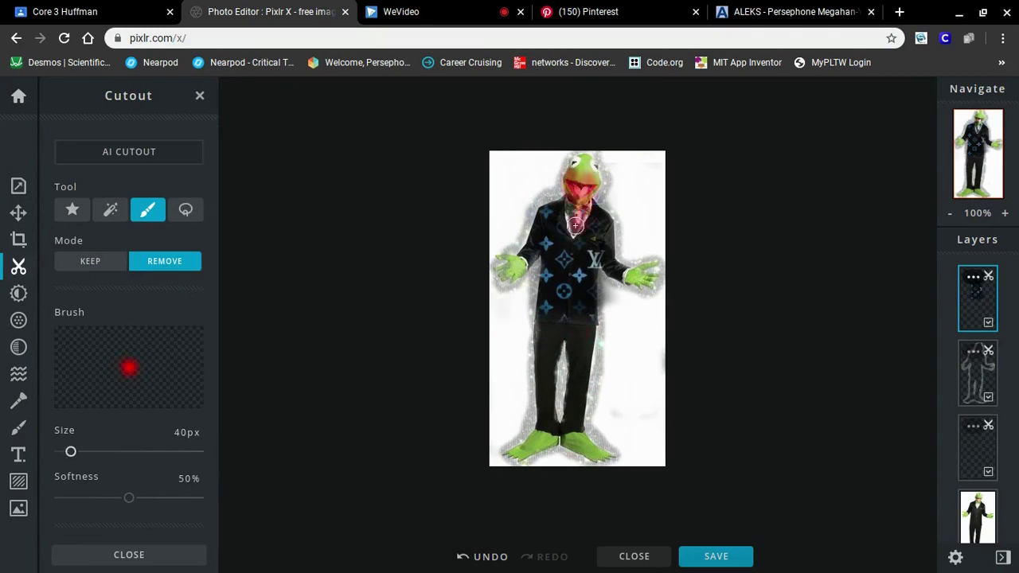
left_click_drag(581, 175, 579, 227)
key("v")
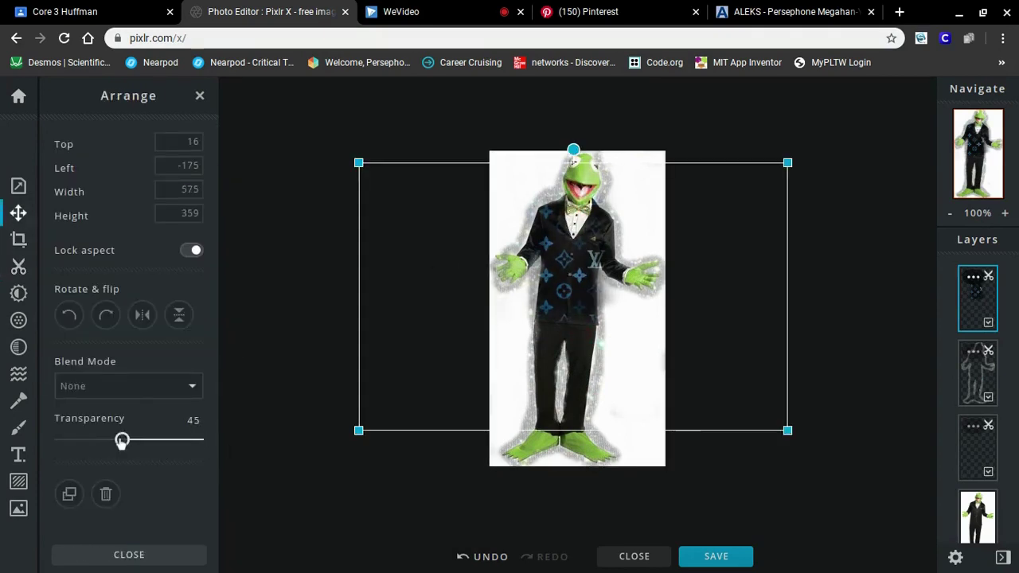